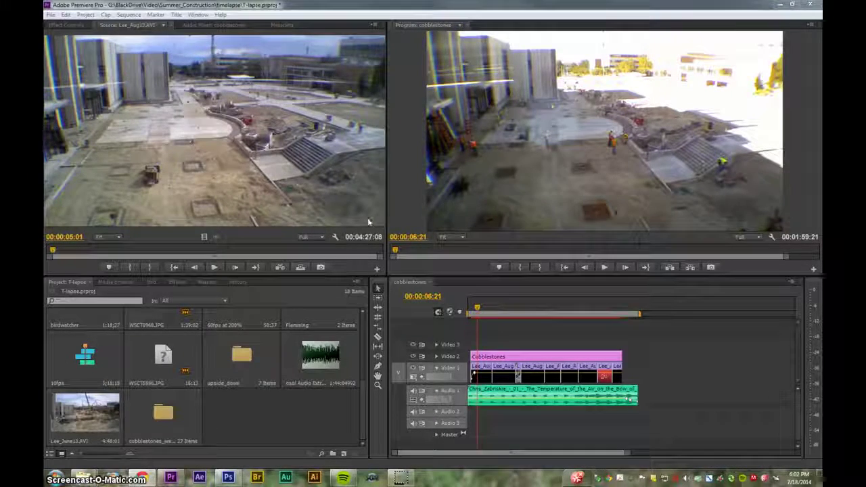
- Replay the cobblestones sequence from about three seconds in
{"action": "left_click", "coordinate": [473, 312]}
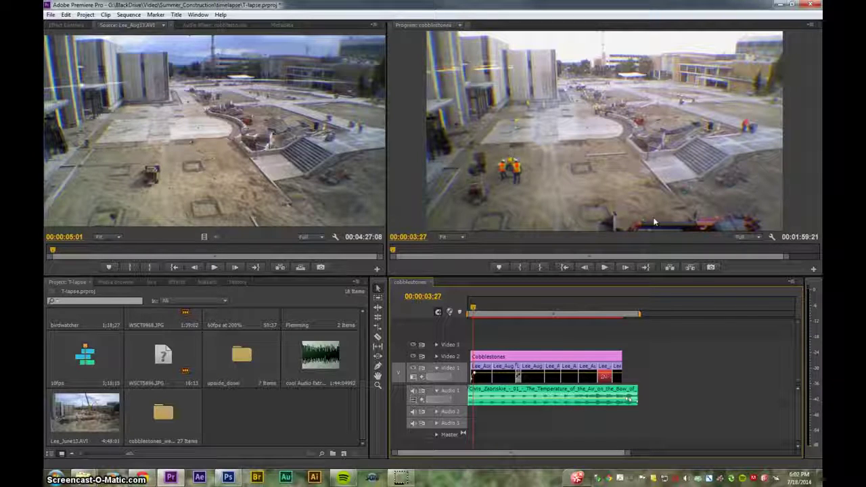
{"action": "key", "text": "space"}
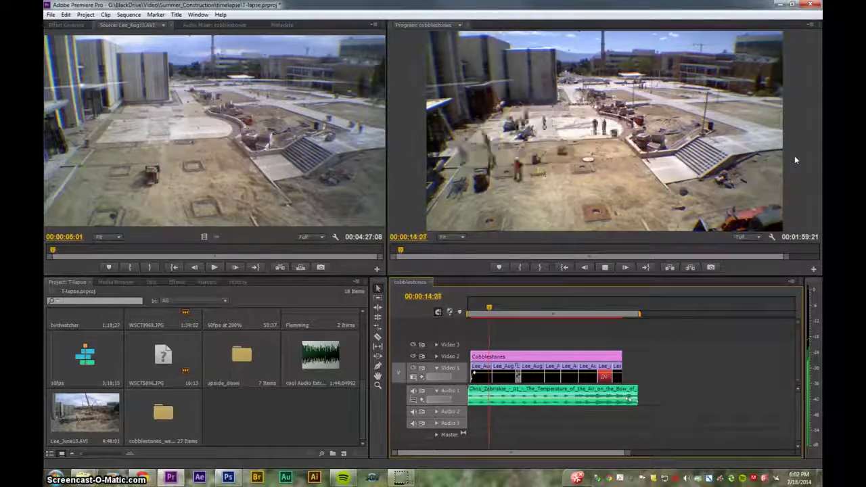
{"action": "key", "text": "space"}
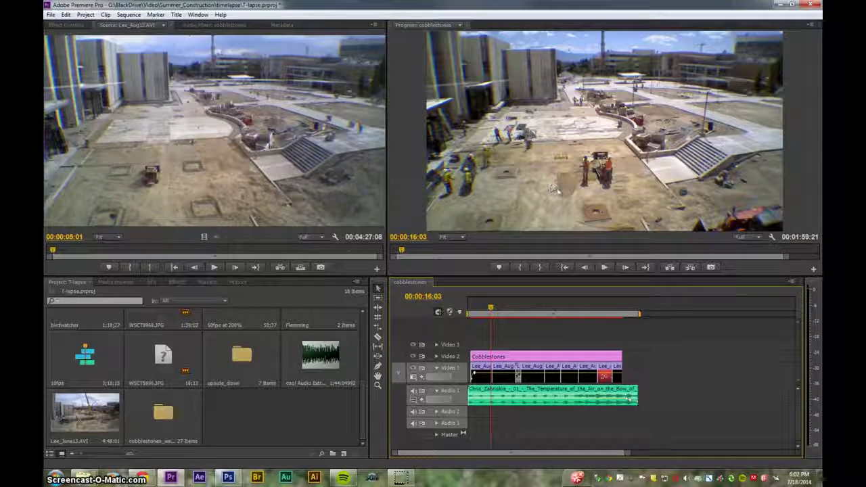
- Drag Lee_may17.AVI from the footage folder into the project bin
{"action": "left_click", "coordinate": [241, 406]}
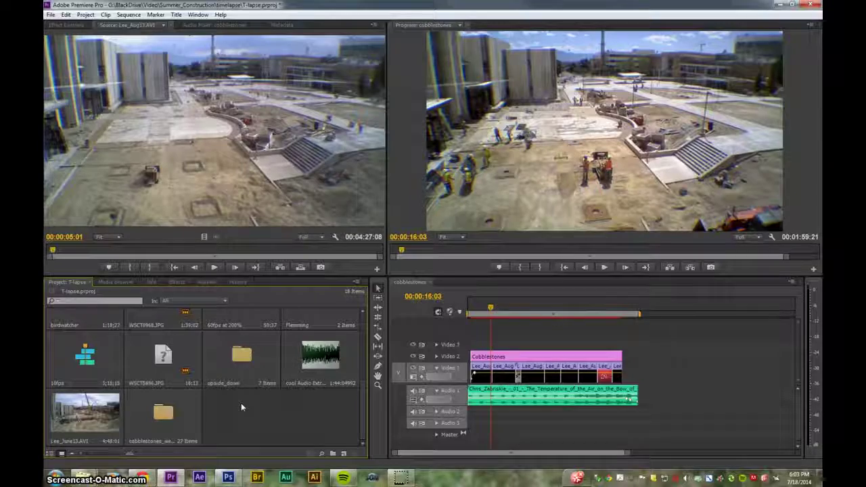
{"action": "key", "text": "alt+Tab"}
{"action": "key", "text": "alt+Tab"}
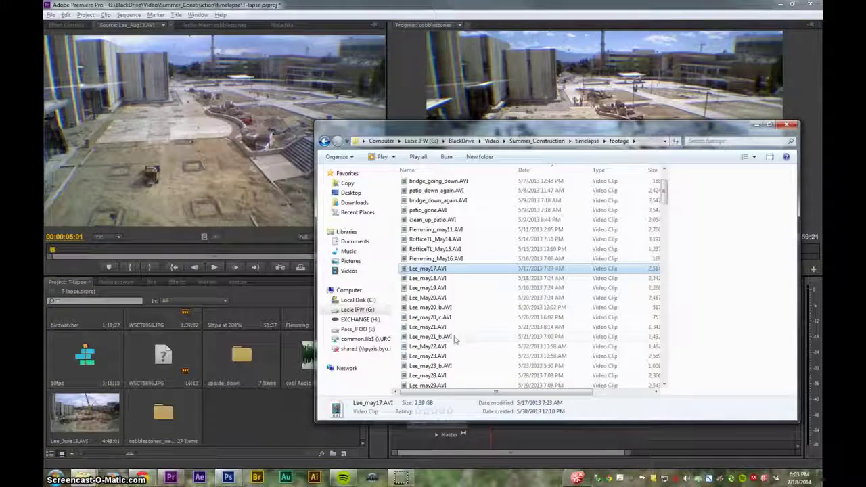
{"action": "left_click_drag", "start_coordinate": [438, 270], "coordinate": [227, 421]}
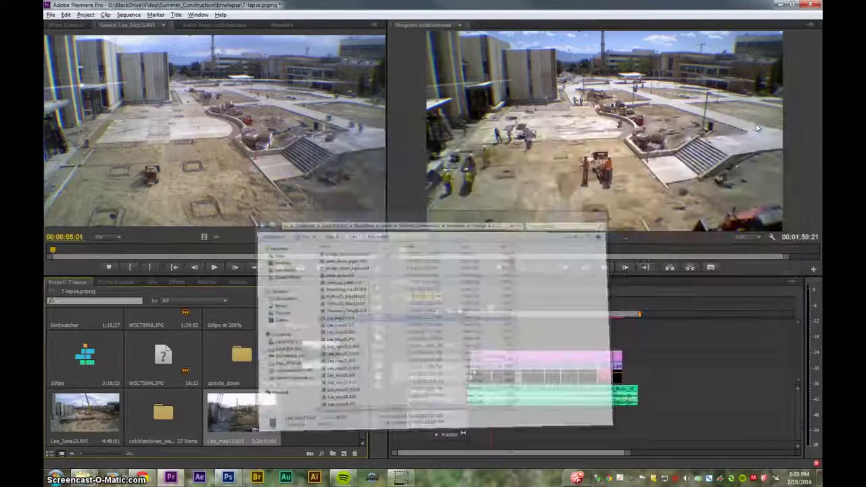
{"action": "left_click", "coordinate": [396, 290]}
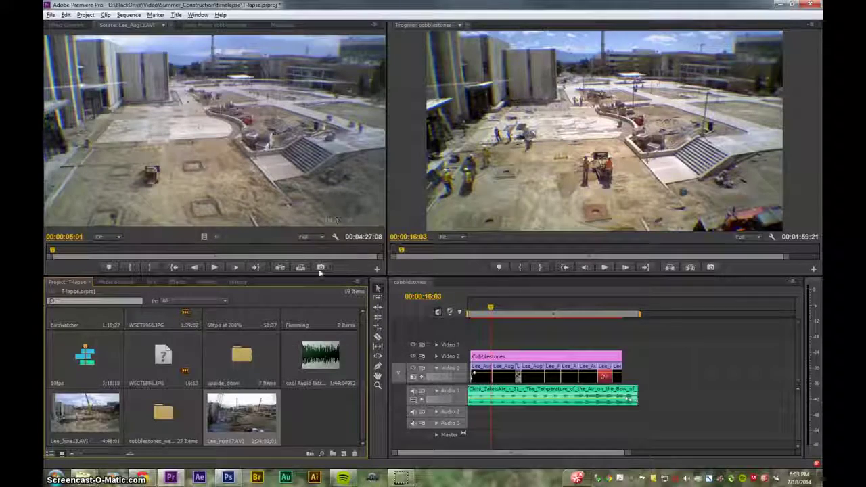
{"action": "left_click", "coordinate": [401, 251]}
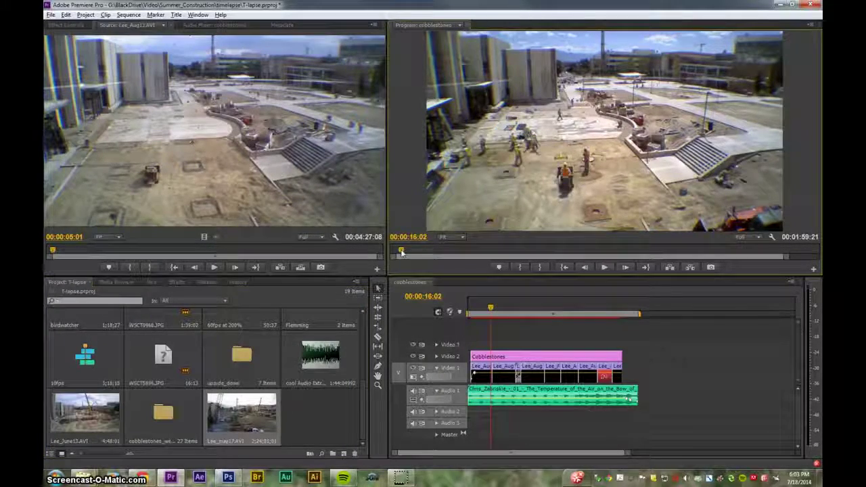
{"action": "key", "text": "space"}
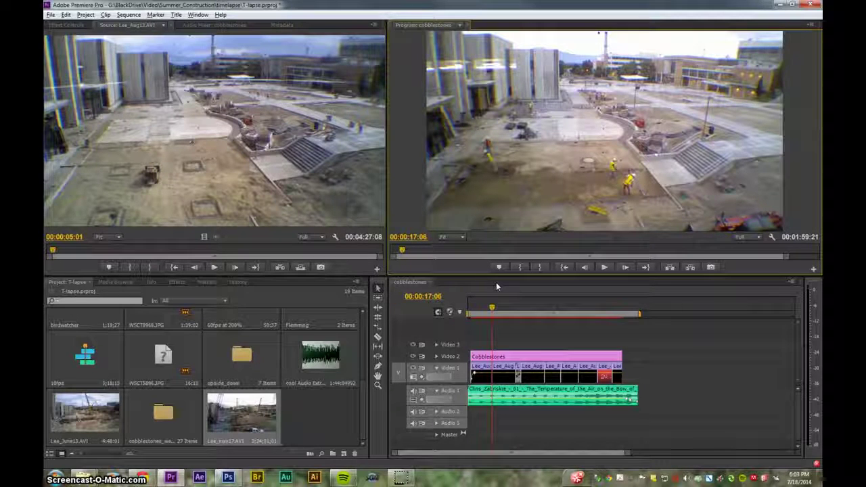
- Load Lee_may17.AVI in the source monitor, watch it full screen, then cue the sequence end
{"action": "double_click", "coordinate": [241, 413]}
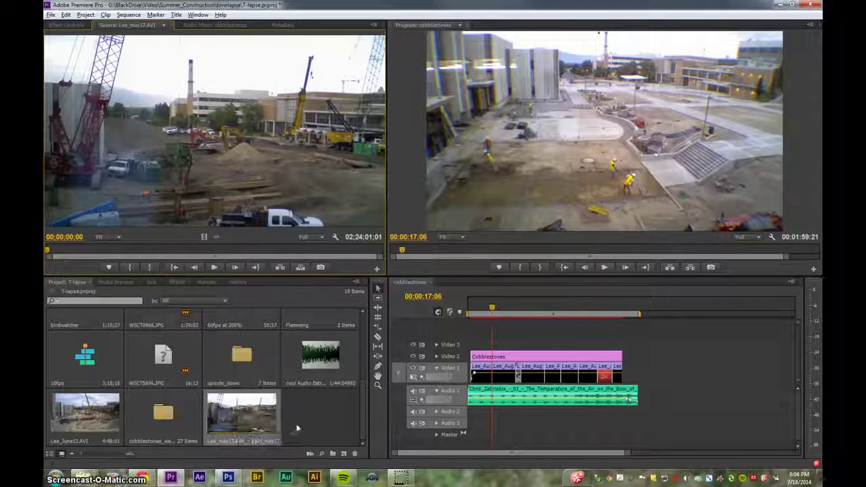
{"action": "left_click", "coordinate": [296, 424]}
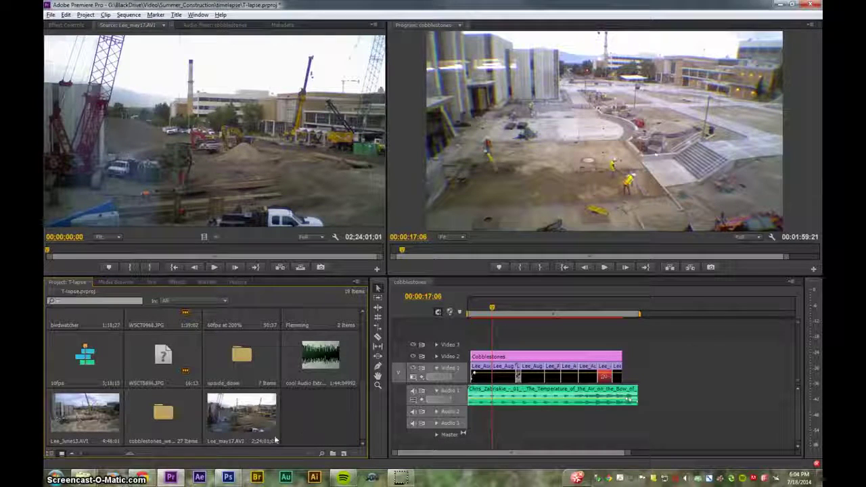
{"action": "double_click", "coordinate": [241, 412]}
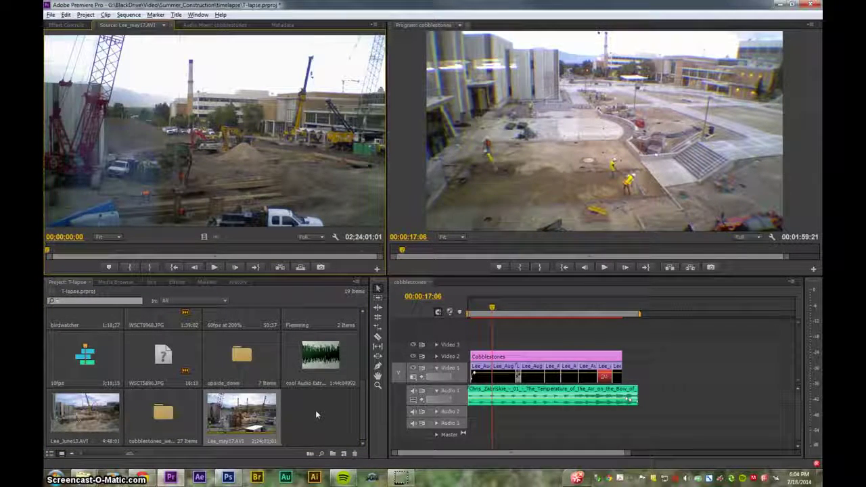
{"action": "key", "text": "space"}
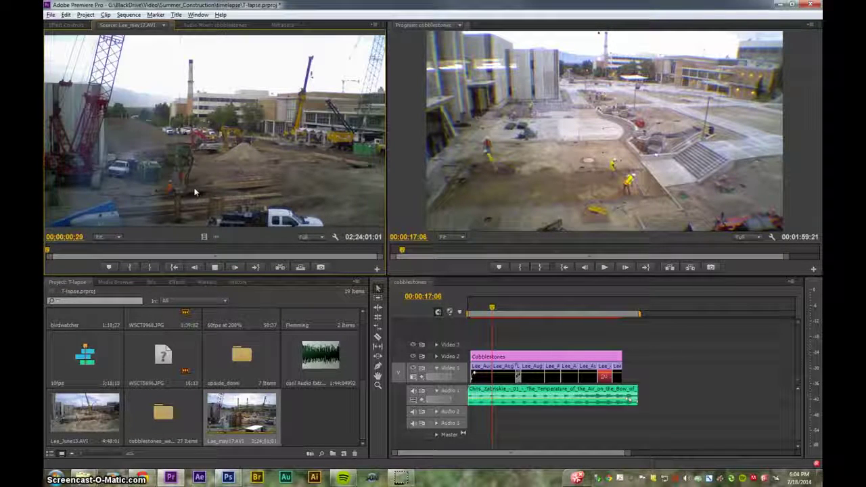
{"action": "key", "text": "ctrl+grave"}
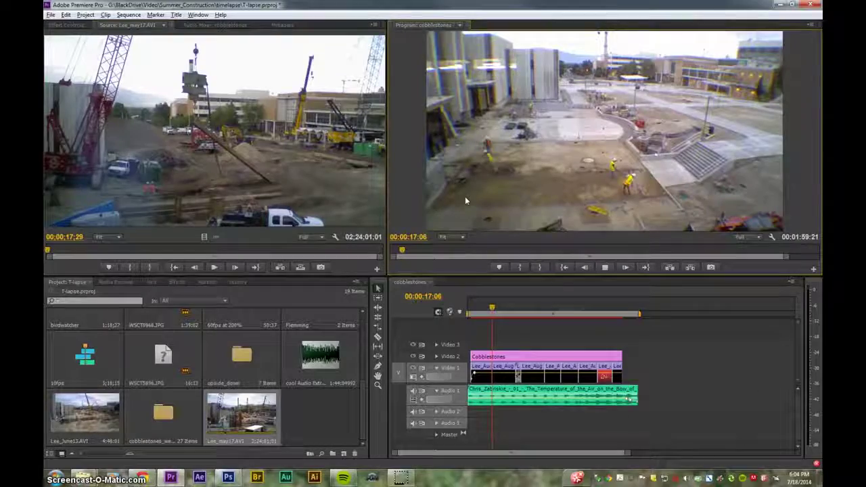
{"action": "key", "text": "ctrl+grave"}
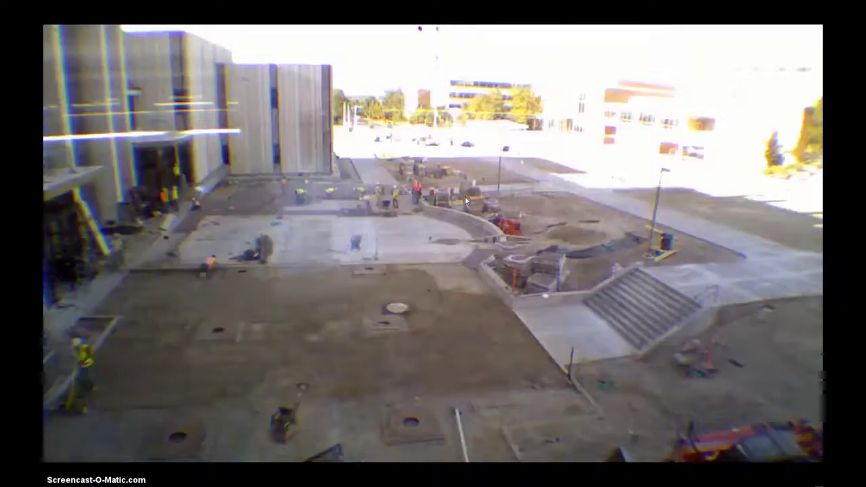
{"action": "key", "text": "ctrl+grave"}
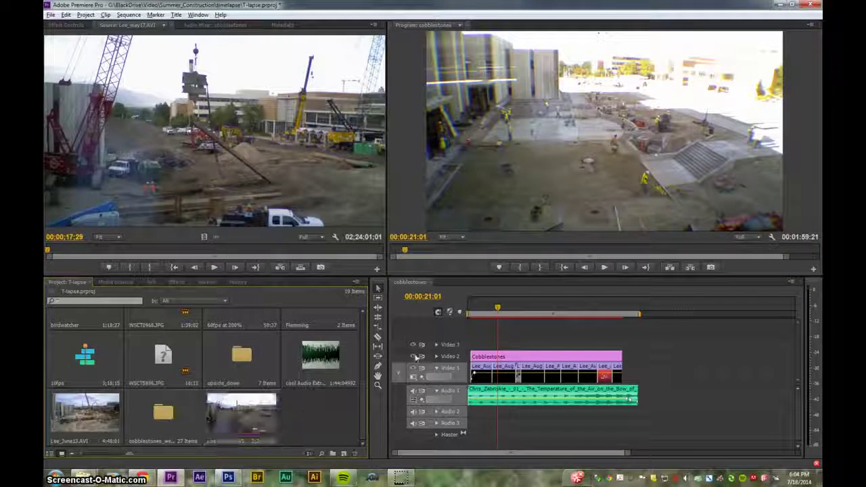
{"action": "left_click_drag", "start_coordinate": [486, 310], "coordinate": [640, 309]}
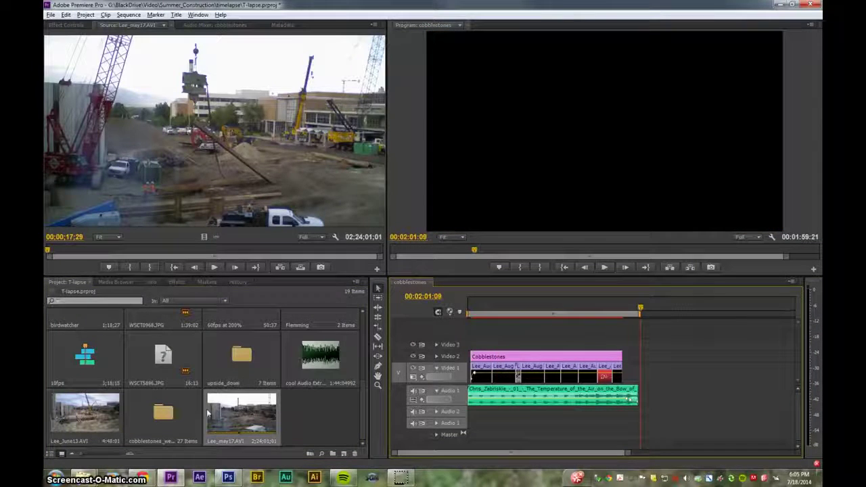
- Interpret Lee_may17.AVI at an assumed 29 fps, shortening it to 4;57;28
{"action": "right_click", "coordinate": [242, 408]}
{"action": "mouse_move", "coordinate": [288, 74]}
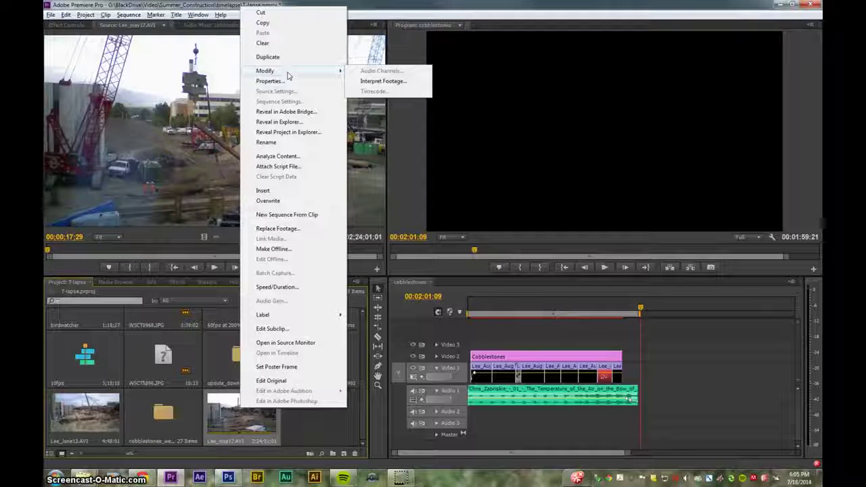
{"action": "left_click", "coordinate": [305, 427]}
{"action": "right_click", "coordinate": [244, 424]}
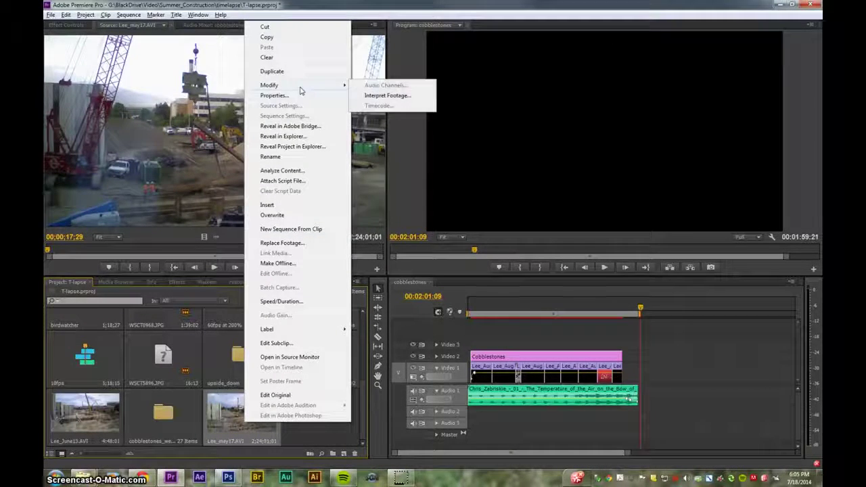
{"action": "left_click", "coordinate": [378, 95]}
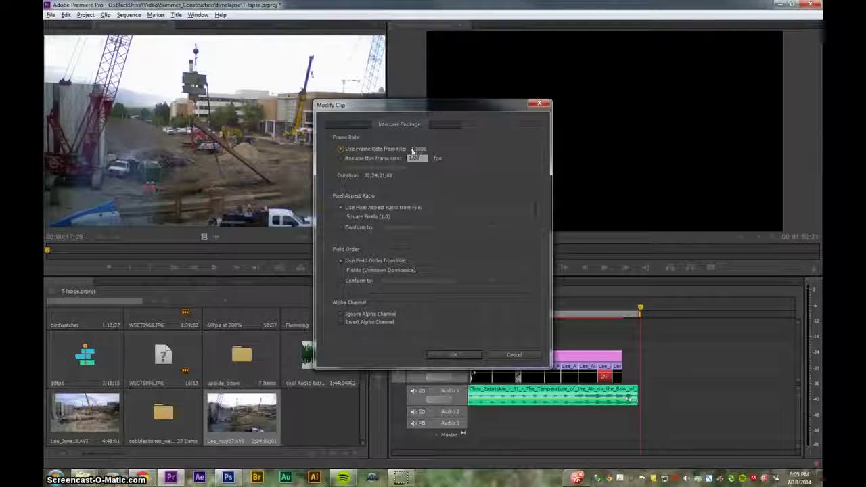
{"action": "left_click", "coordinate": [359, 158]}
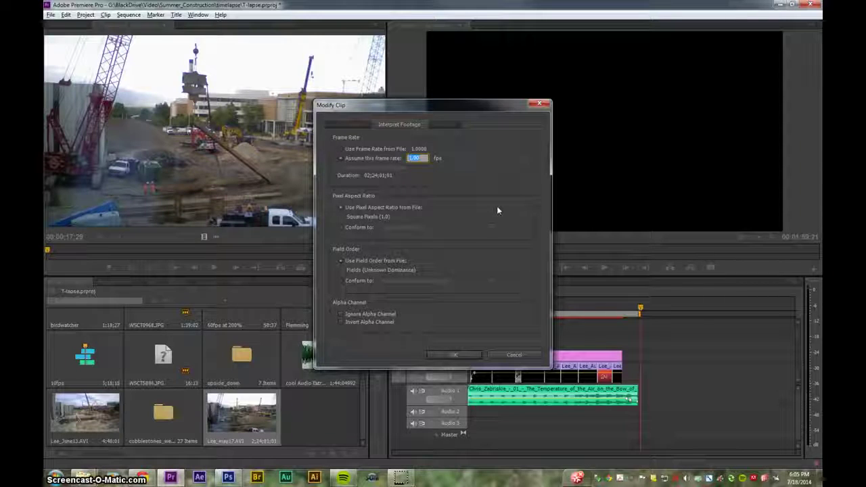
{"action": "type", "text": "29"}
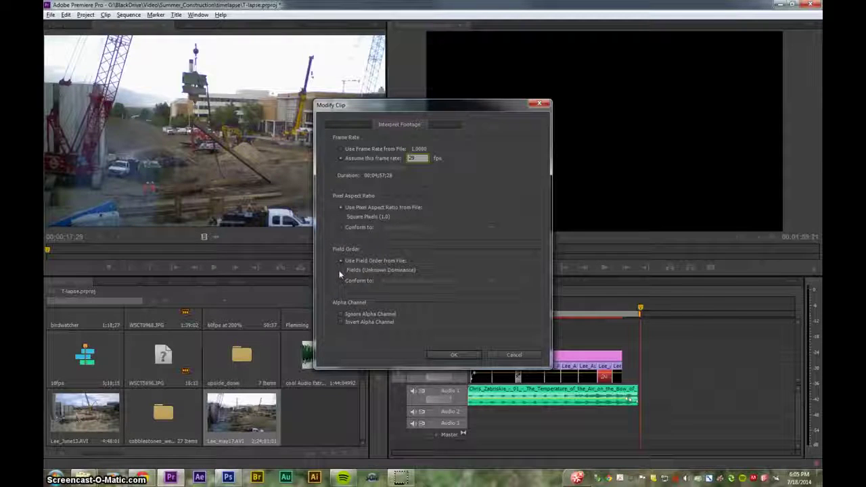
{"action": "left_click", "coordinate": [446, 355]}
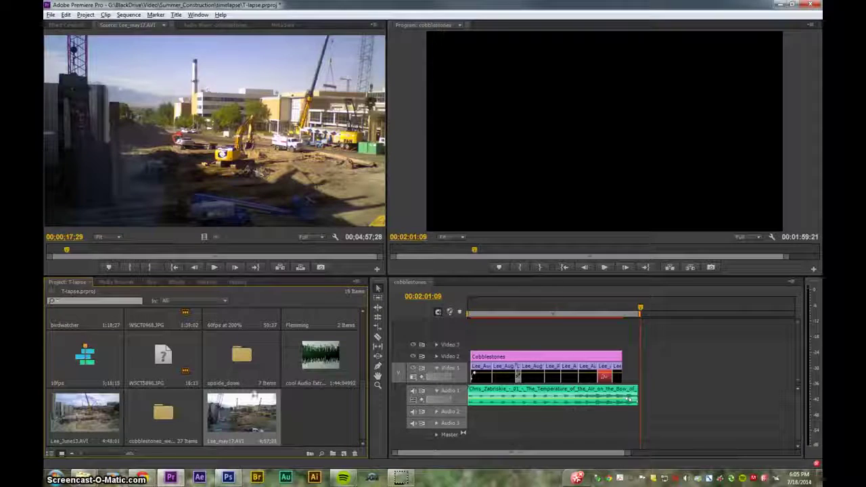
{"action": "left_click", "coordinate": [252, 408]}
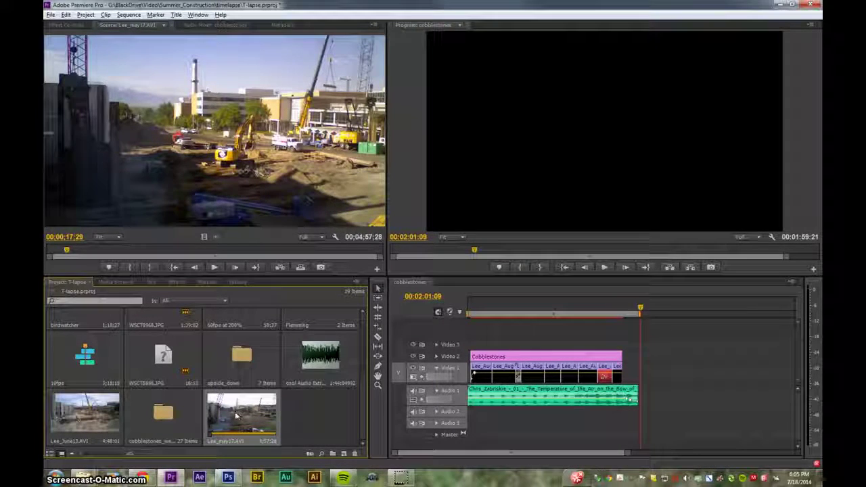
- Put Lee_may17.AVI on Video 1 after Cobblestones and watch it full screen
{"action": "left_click_drag", "start_coordinate": [493, 391], "coordinate": [647, 384]}
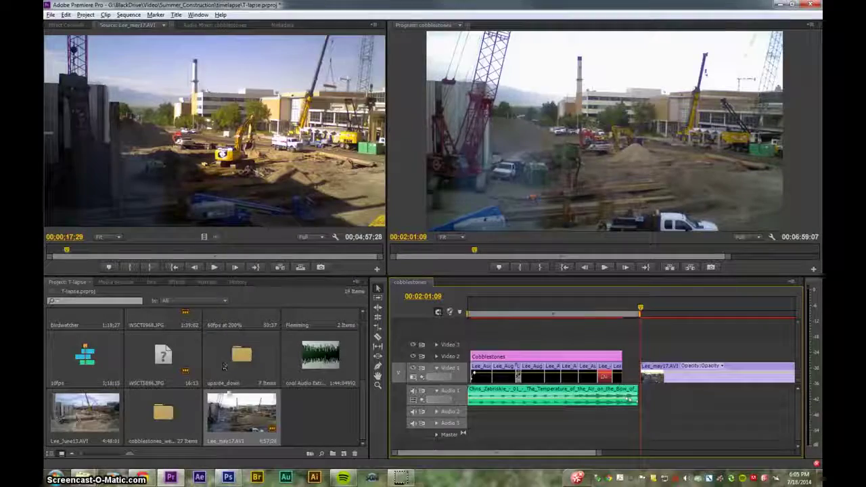
{"action": "key", "text": "space"}
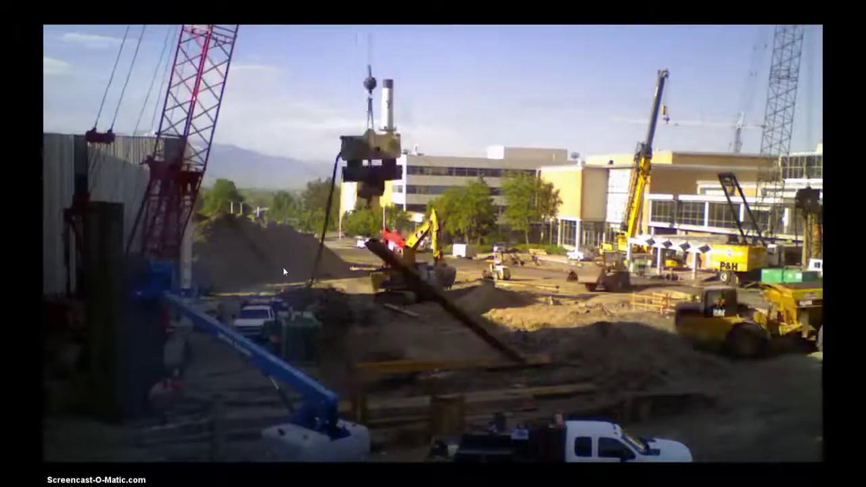
{"action": "key", "text": "Escape"}
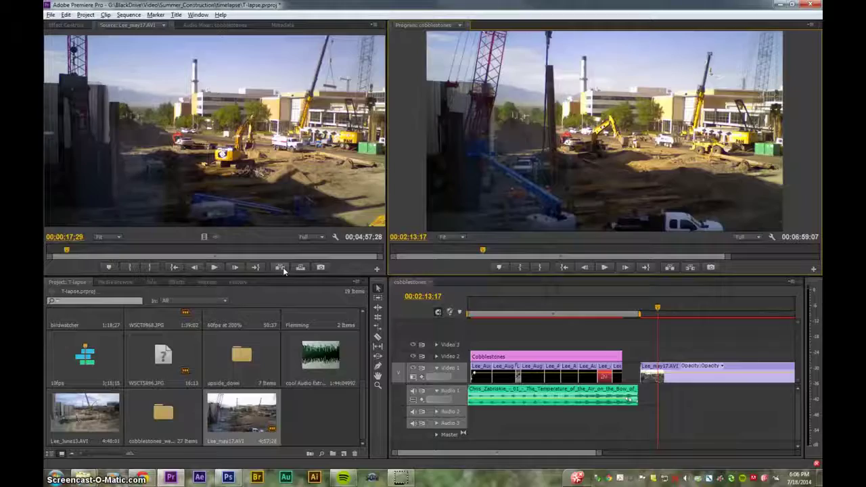
- Review the source clip full screen and cue the sequence to where the music ends
{"action": "left_click", "coordinate": [53, 252]}
{"action": "key", "text": "space"}
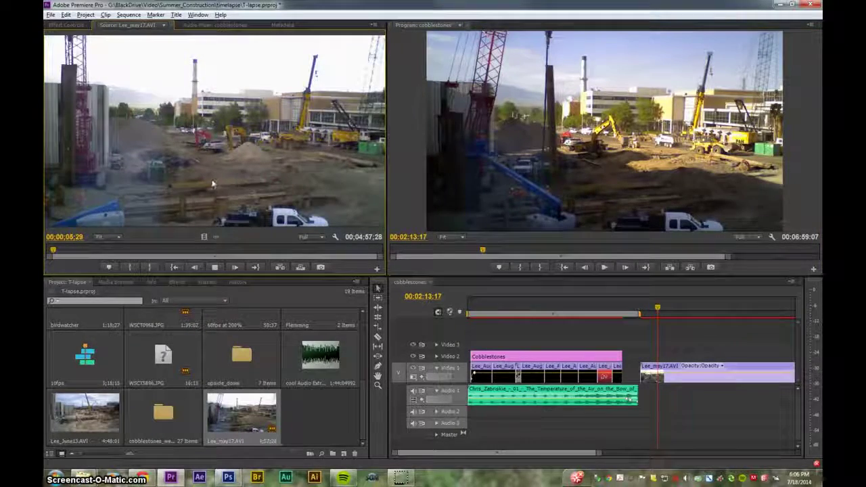
{"action": "key", "text": "ctrl+grave"}
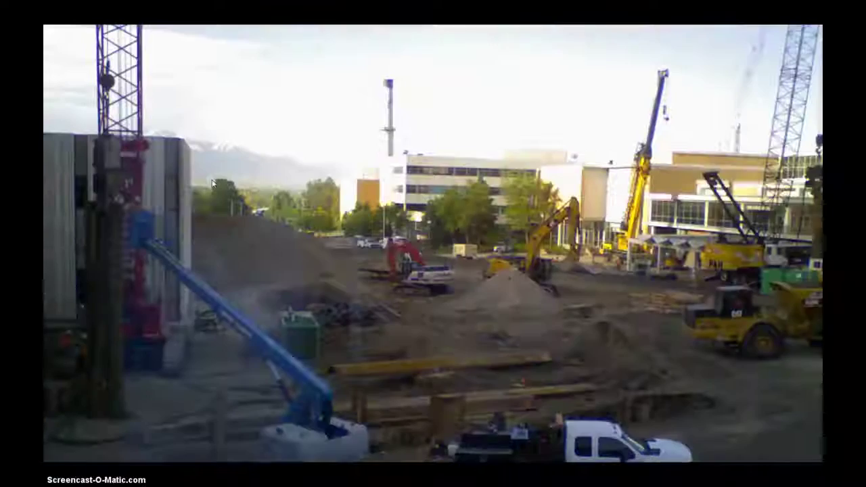
{"action": "key", "text": "Escape"}
{"action": "key", "text": "space"}
{"action": "left_click", "coordinate": [648, 309]}
{"action": "key", "text": "Up"}
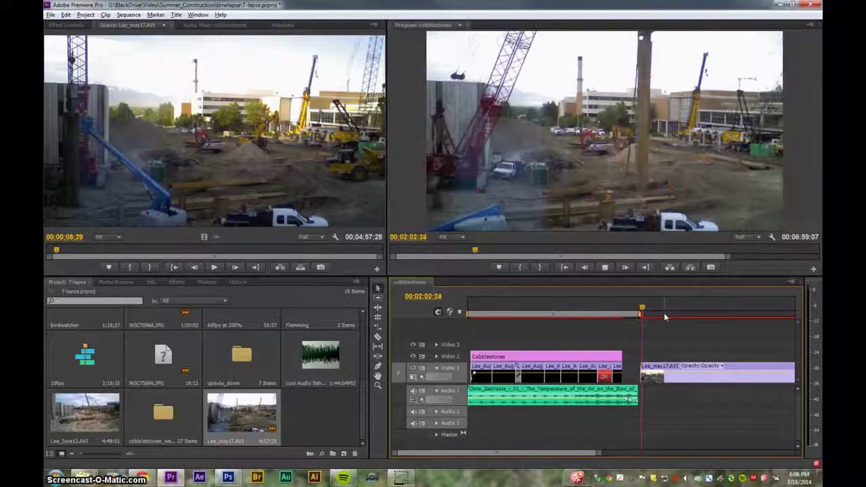
{"action": "key", "text": "space"}
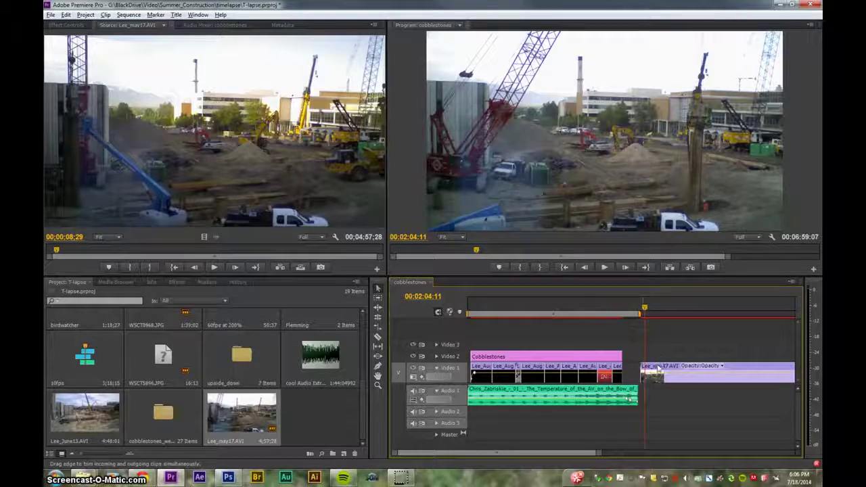
- Trim a few frames off the start of Lee_may17 at the clip join
{"action": "key", "text": "equal"}
{"action": "left_click_drag", "start_coordinate": [602, 374], "coordinate": [606, 376]}
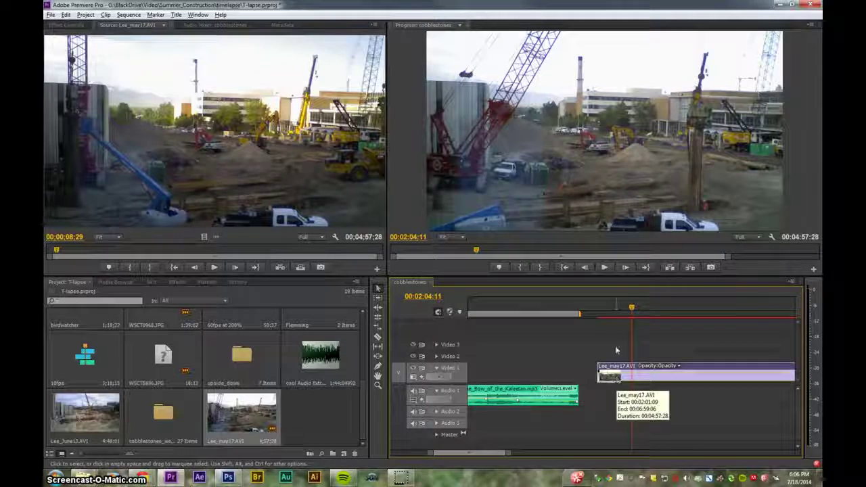
{"action": "key", "text": "minus"}
{"action": "key", "text": "minus"}
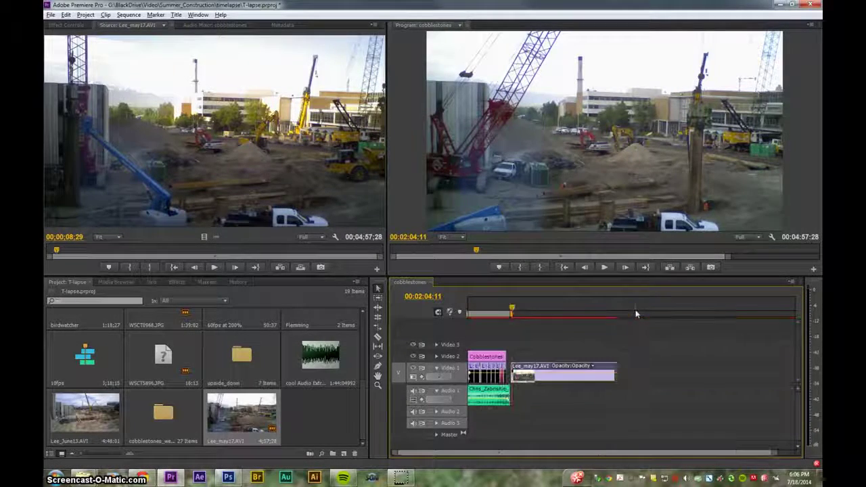
{"action": "left_click_drag", "start_coordinate": [534, 311], "coordinate": [585, 308]}
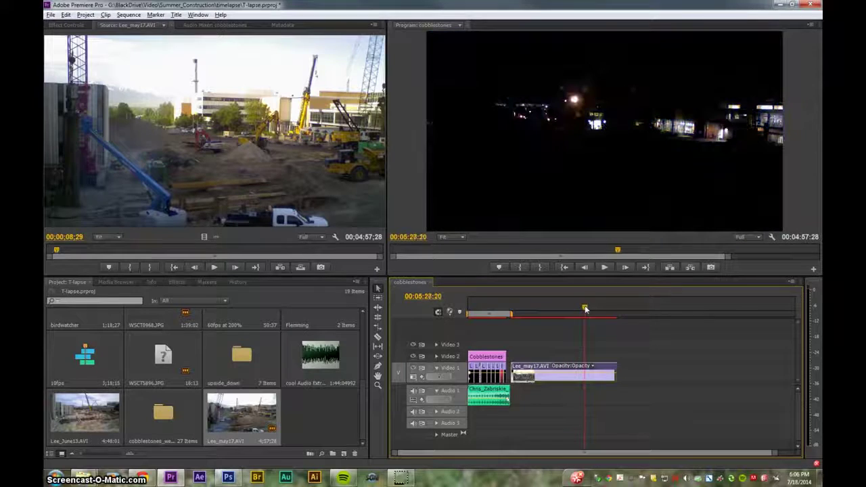
- Delete Lee_may17.AVI from both the cobblestones sequence and the project
{"action": "left_click", "coordinate": [559, 376]}
{"action": "key", "text": "Delete"}
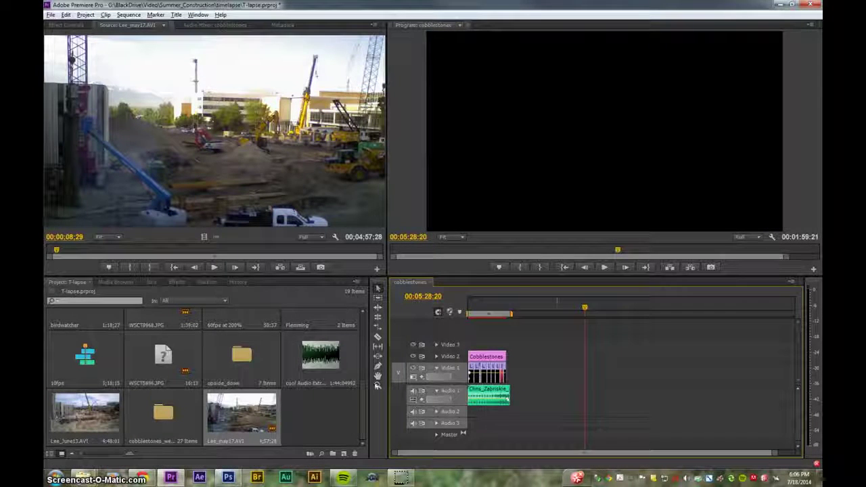
{"action": "left_click", "coordinate": [249, 414]}
{"action": "key", "text": "Delete"}
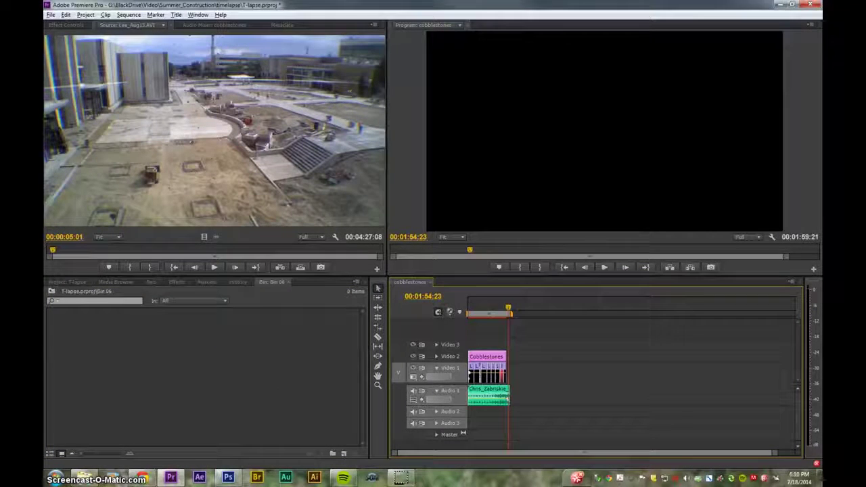
{"action": "key", "text": "alt+Tab"}
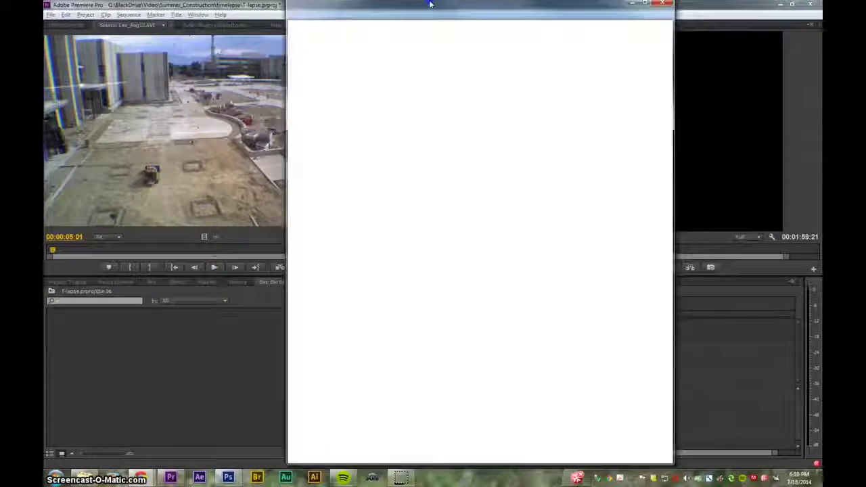
{"action": "scroll", "coordinate": [382, 154], "scroll_direction": "up", "scroll_amount": 1}
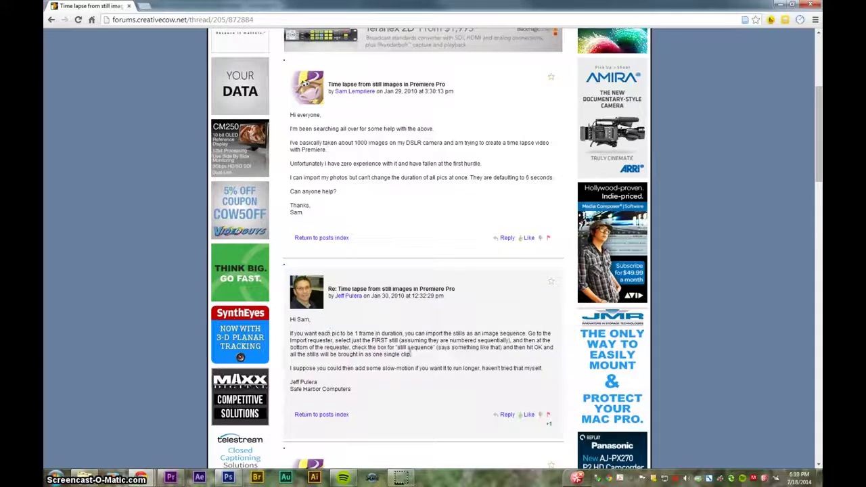
{"action": "left_click", "coordinate": [779, 4]}
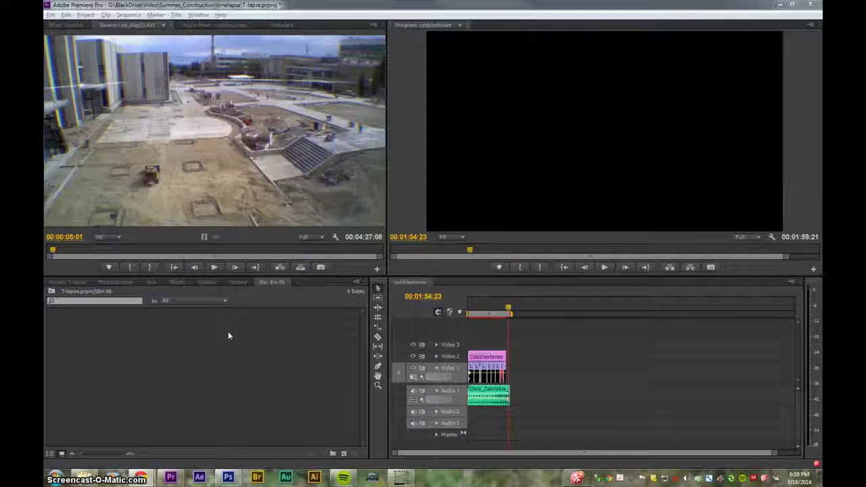
- Import the birdwatcher stills from WSCT0968.JPG into Bin 06 as one image sequence
{"action": "left_click", "coordinate": [183, 350]}
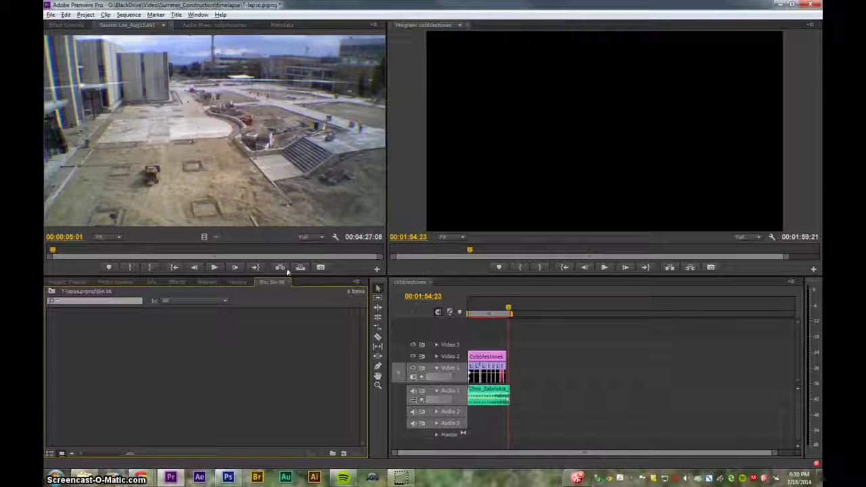
{"action": "right_click", "coordinate": [139, 390]}
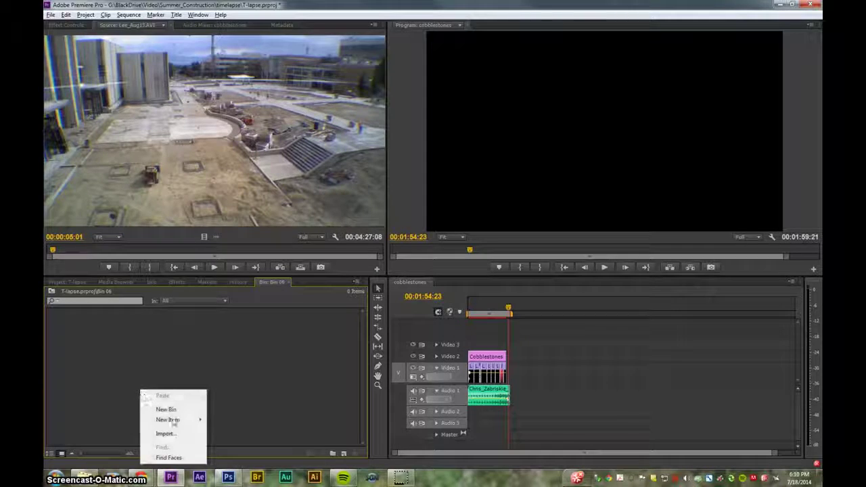
{"action": "left_click", "coordinate": [176, 434]}
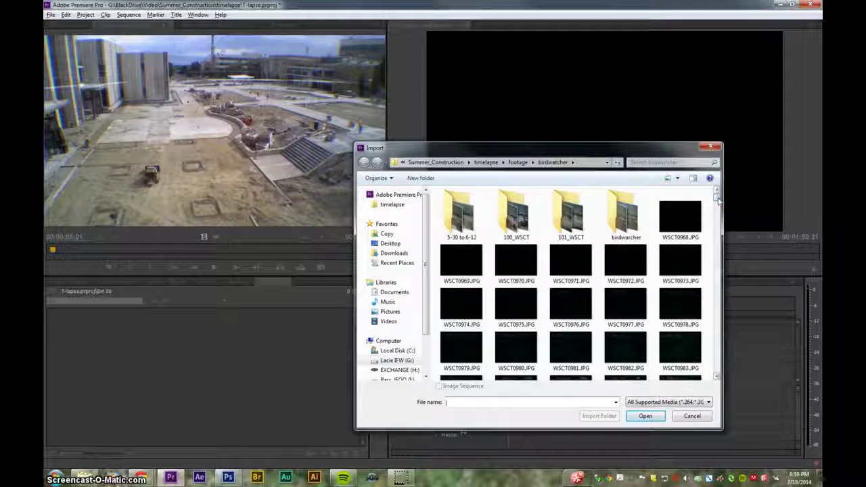
{"action": "left_click", "coordinate": [687, 213]}
{"action": "left_click", "coordinate": [465, 273]}
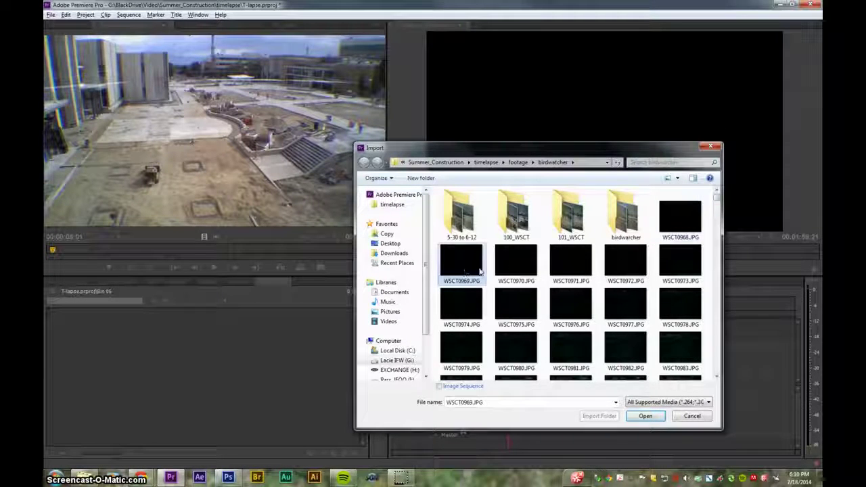
{"action": "left_click", "coordinate": [683, 221]}
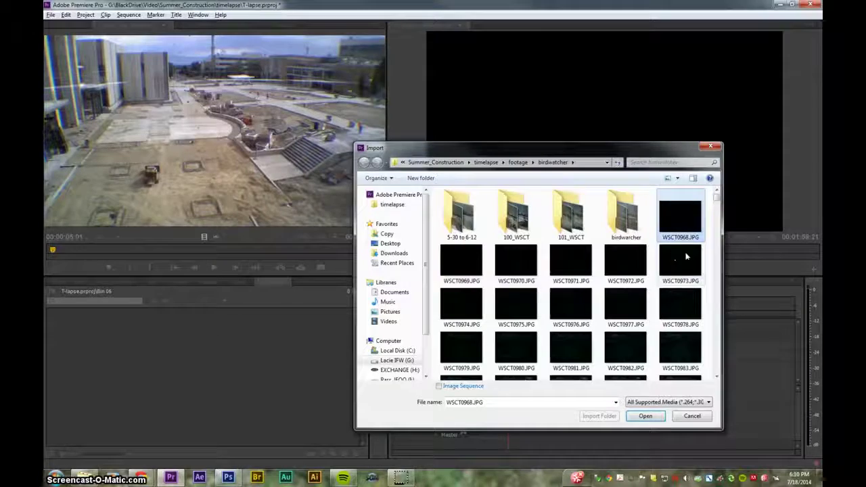
{"action": "scroll", "coordinate": [685, 255], "scroll_direction": "down", "scroll_amount": 6}
{"action": "scroll", "coordinate": [683, 253], "scroll_direction": "down", "scroll_amount": 10}
{"action": "left_click_drag", "start_coordinate": [716, 211], "coordinate": [715, 193]}
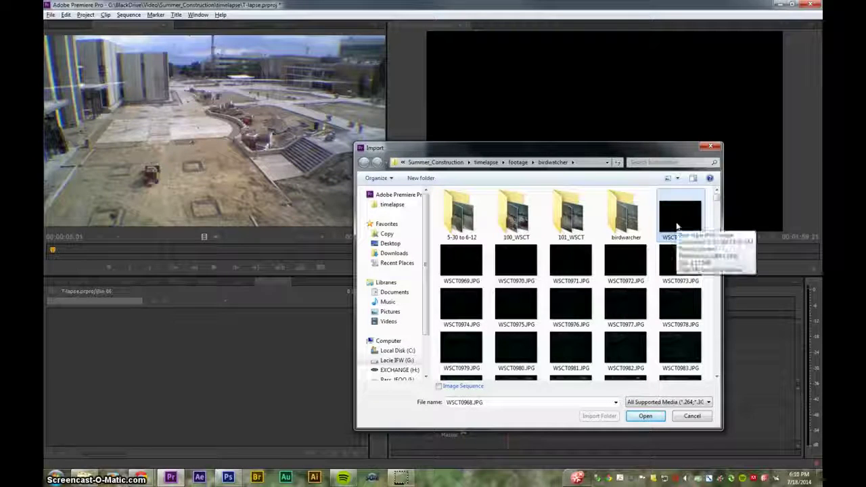
{"action": "left_click", "coordinate": [437, 386]}
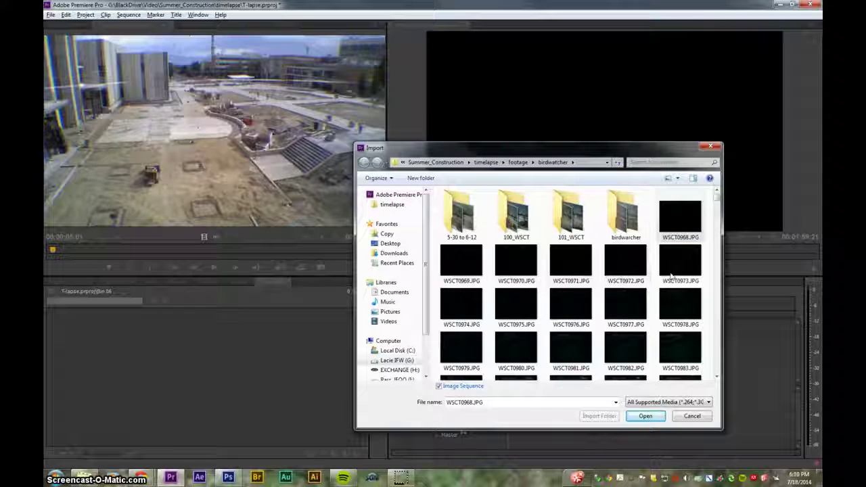
{"action": "left_click_drag", "start_coordinate": [716, 194], "coordinate": [722, 389]}
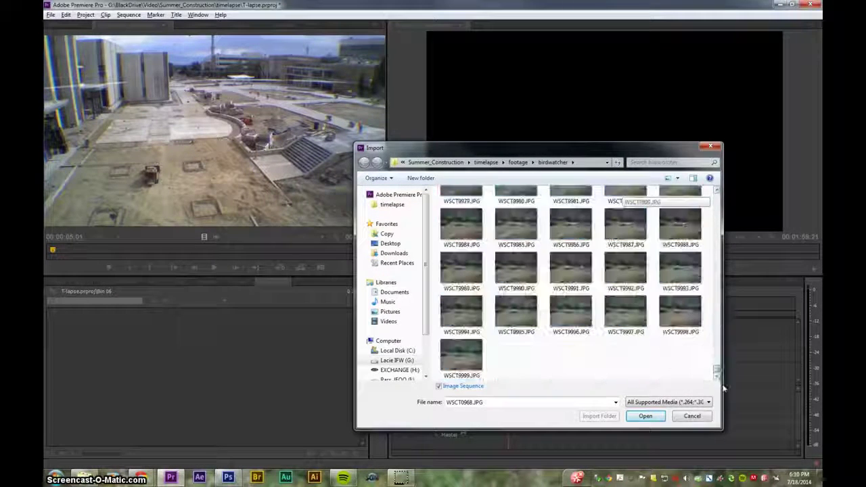
{"action": "left_click", "coordinate": [645, 416]}
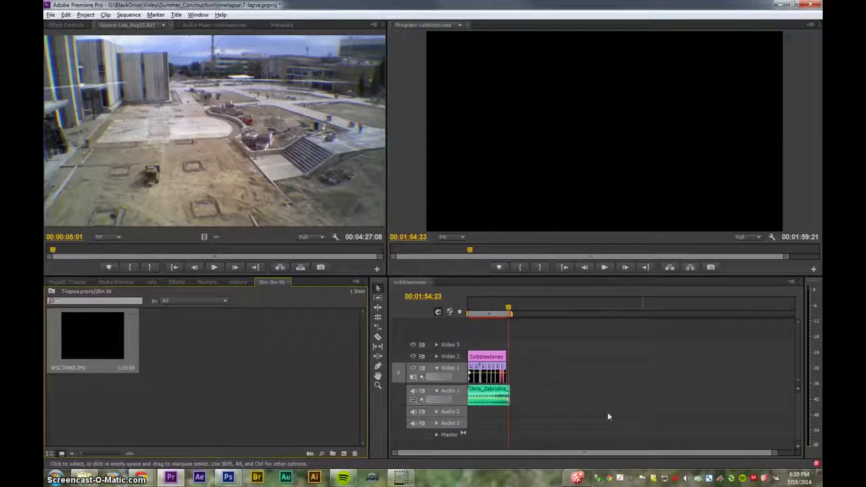
- Check WSCT0968.JPG's Interpret Footage settings, then load and play it in the source monitor
{"action": "right_click", "coordinate": [100, 338]}
{"action": "mouse_move", "coordinate": [121, 135]}
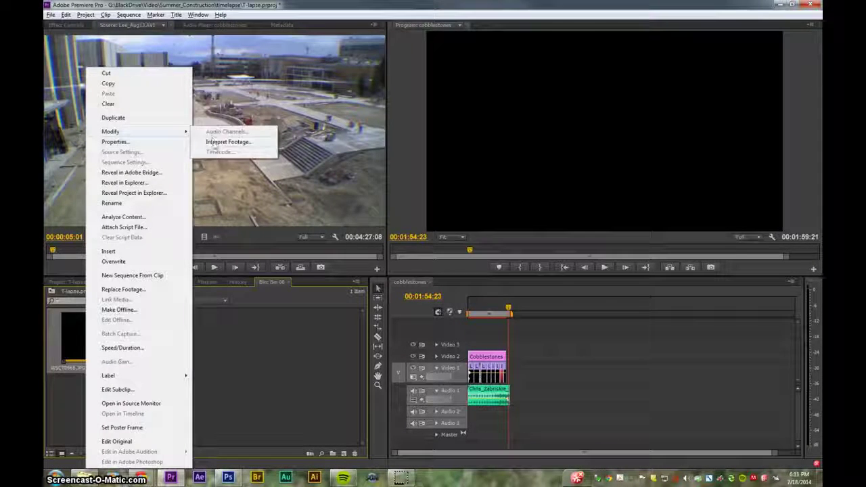
{"action": "left_click", "coordinate": [223, 141]}
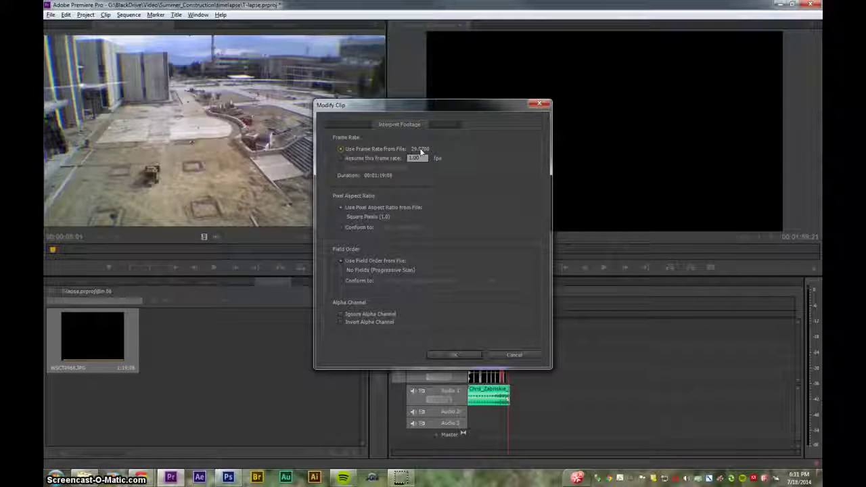
{"action": "left_click", "coordinate": [538, 106]}
{"action": "double_click", "coordinate": [86, 337]}
{"action": "key", "text": "space"}
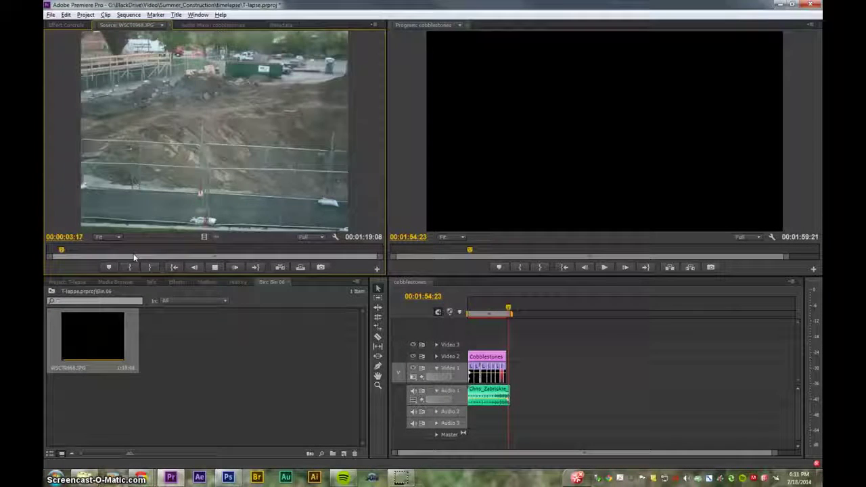
- Overwrite the WSCT0968.JPG sequence onto Video 1 right after Cobblestones and play it
{"action": "key", "text": "space"}
{"action": "key", "text": "space"}
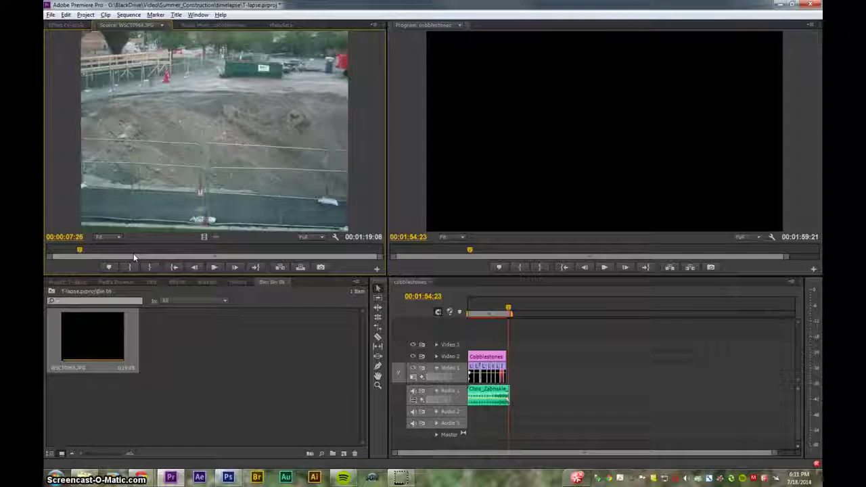
{"action": "key", "text": "space"}
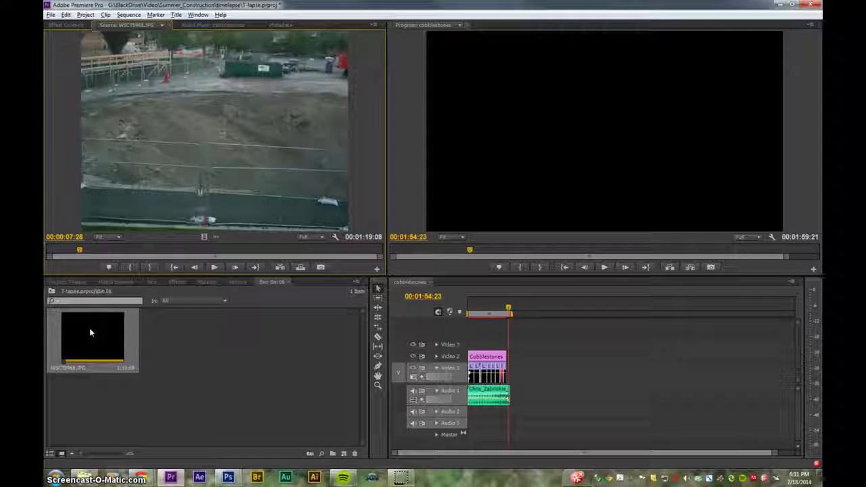
{"action": "left_click", "coordinate": [124, 346]}
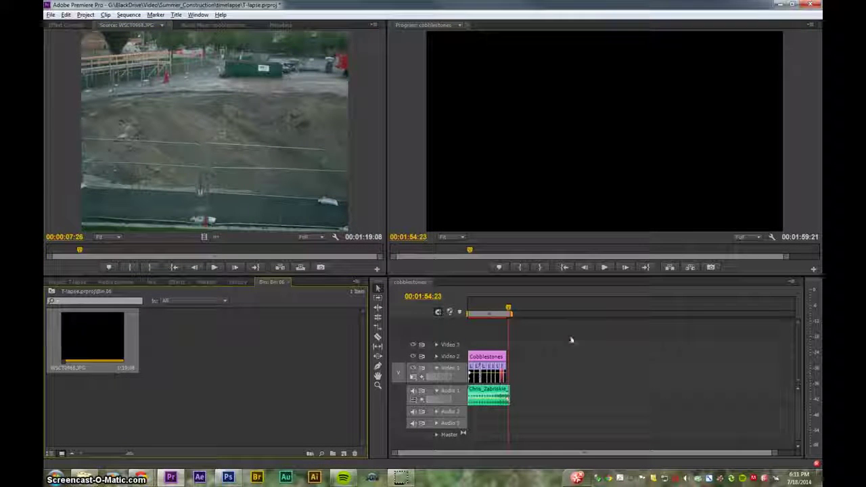
{"action": "key", "text": "."}
{"action": "left_click", "coordinate": [517, 308]}
{"action": "key", "text": "space"}
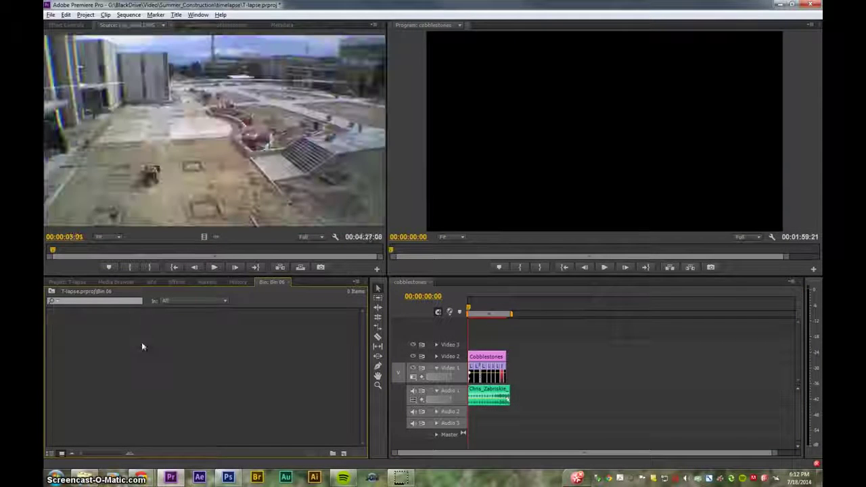
- Import the 100_WSCT stills from WSCT1910.JPG as an image sequence and load it as source
{"action": "right_click", "coordinate": [142, 343]}
{"action": "left_click", "coordinate": [166, 385]}
{"action": "double_click", "coordinate": [462, 217]}
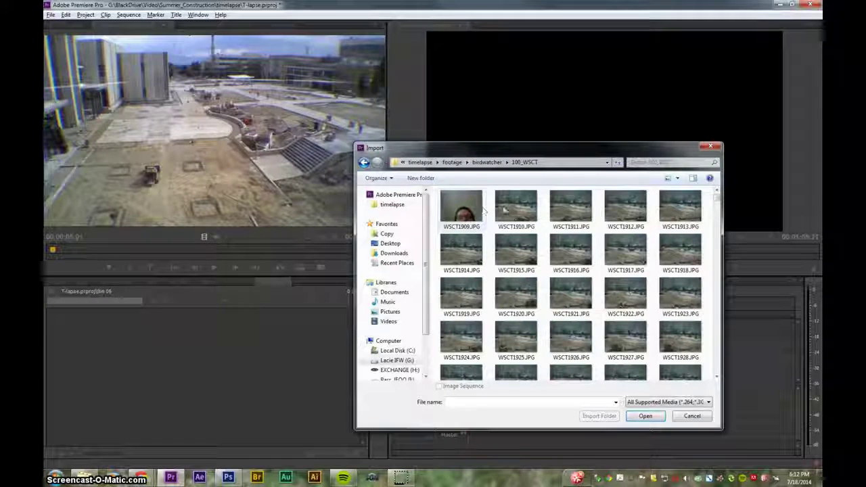
{"action": "left_click", "coordinate": [528, 212]}
{"action": "left_click", "coordinate": [438, 385]}
{"action": "left_click", "coordinate": [639, 414]}
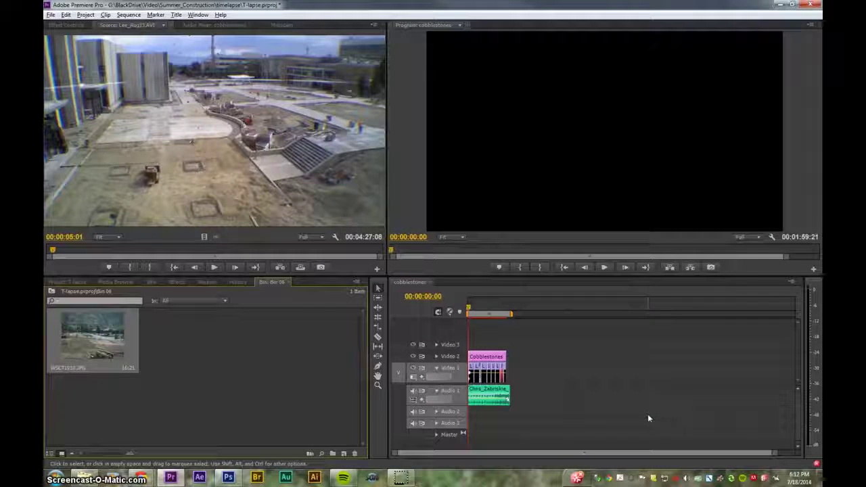
{"action": "double_click", "coordinate": [91, 338]}
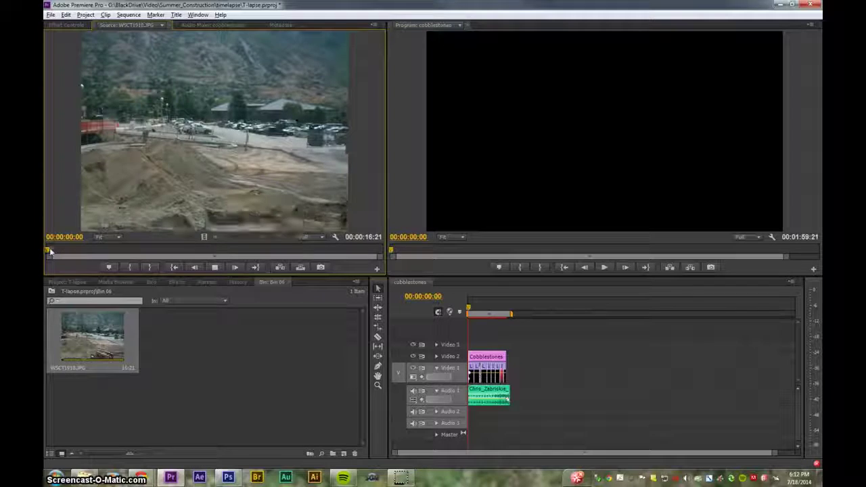
- Preview WSCT1910.JPG, then open its Interpret Footage settings with Assume this frame rate selected
{"action": "key", "text": "space"}
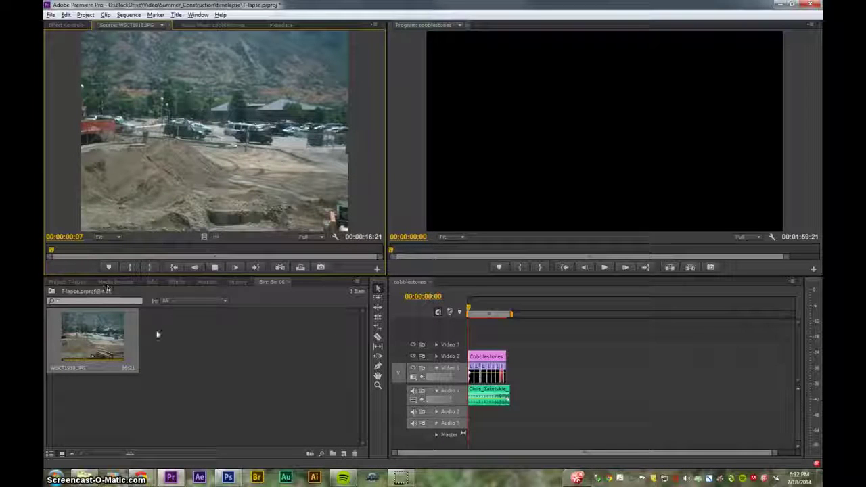
{"action": "key", "text": "space"}
{"action": "left_click", "coordinate": [120, 334]}
{"action": "right_click", "coordinate": [120, 334]}
{"action": "mouse_move", "coordinate": [173, 131]}
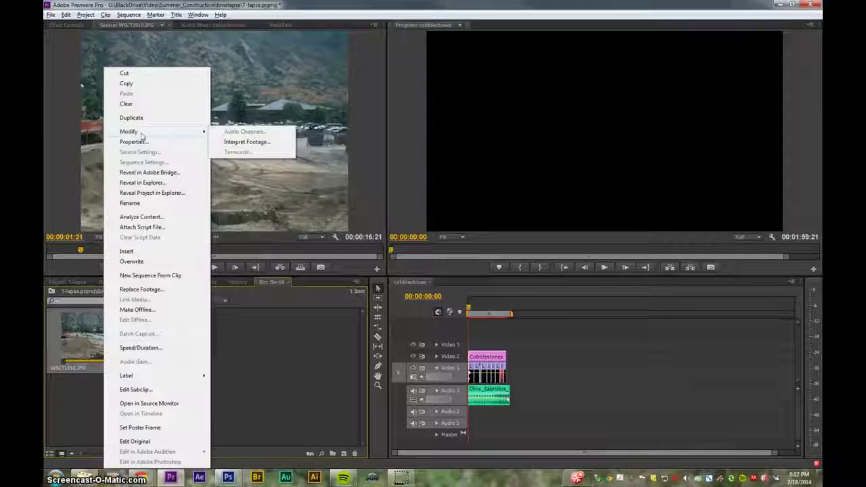
{"action": "left_click", "coordinate": [272, 140]}
{"action": "left_click", "coordinate": [356, 157]}
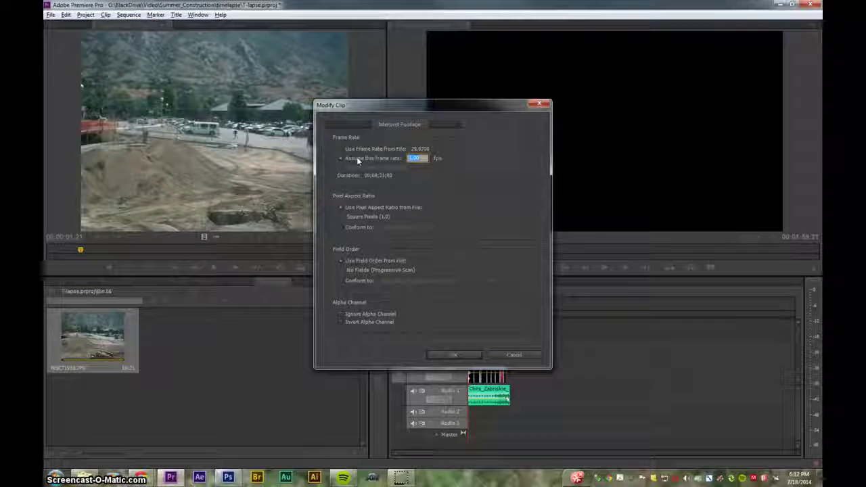